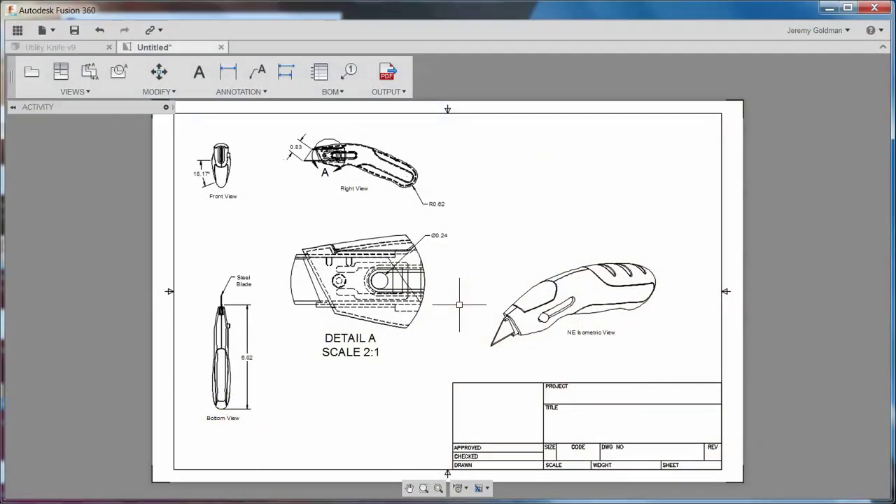
Place a parts list of the six knife components at the sheet's top-right corner
left_click(321, 71)
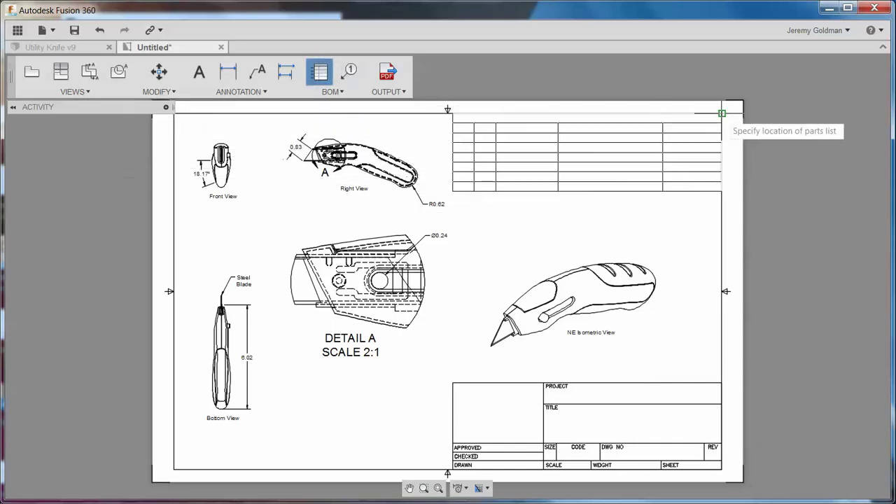
left_click(722, 113)
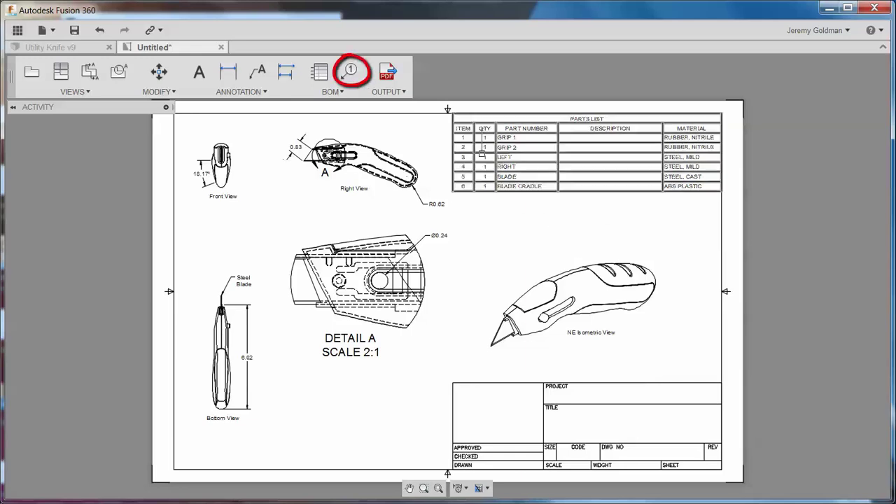
Add balloon 1 on the handle and balloons 5 and 6 on the blade
left_click(352, 73)
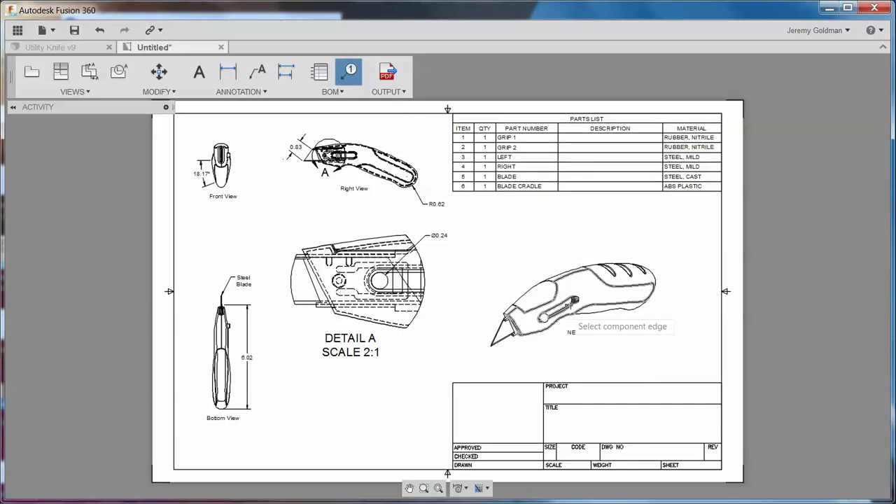
scroll(594, 288, "up", 3)
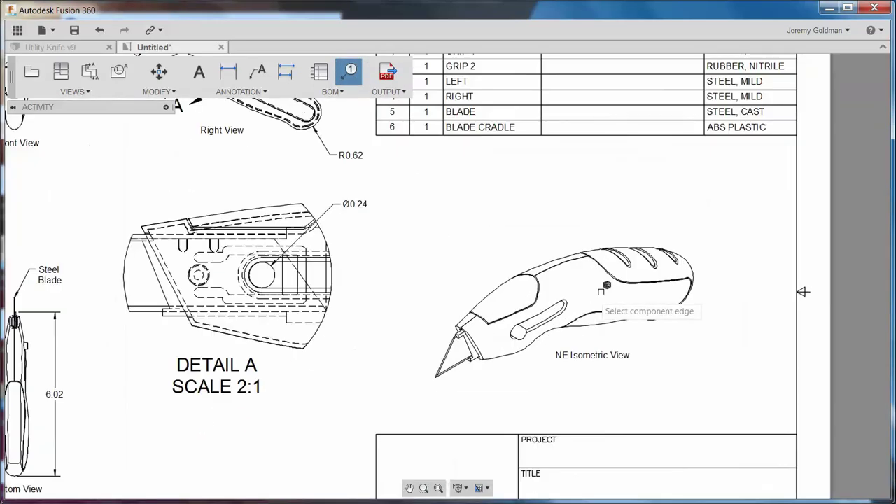
left_click(691, 261)
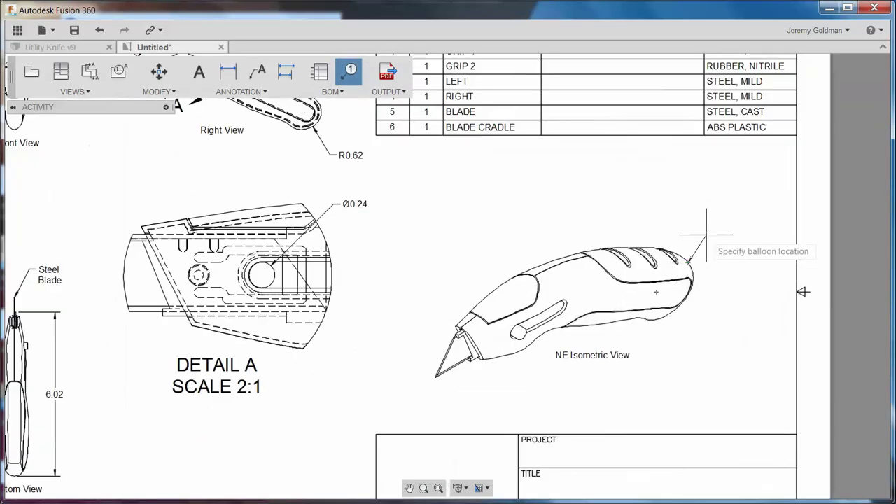
left_click(707, 235)
middle_click_drag(645, 200, 674, 247)
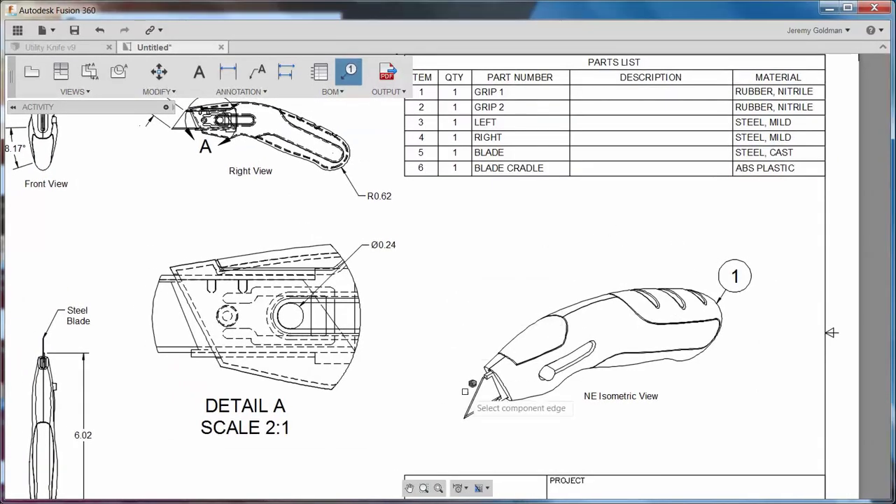
left_click(477, 392)
left_click(452, 378)
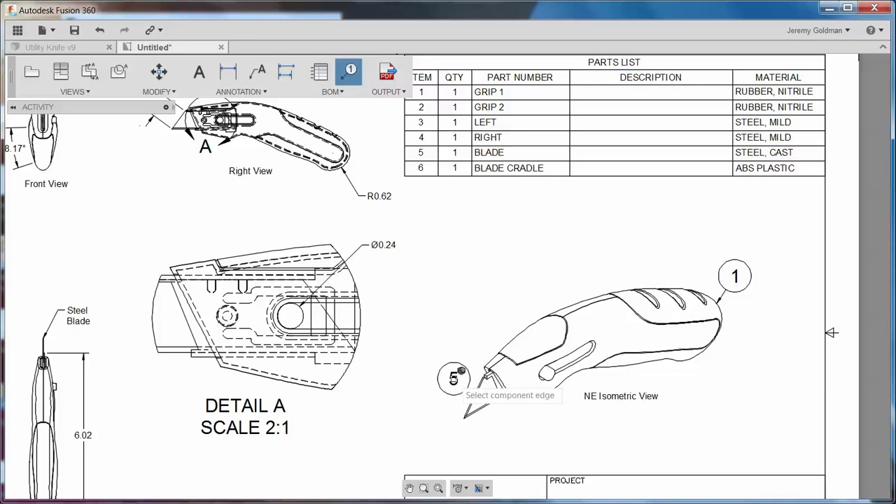
scroll(515, 436, "up", 2)
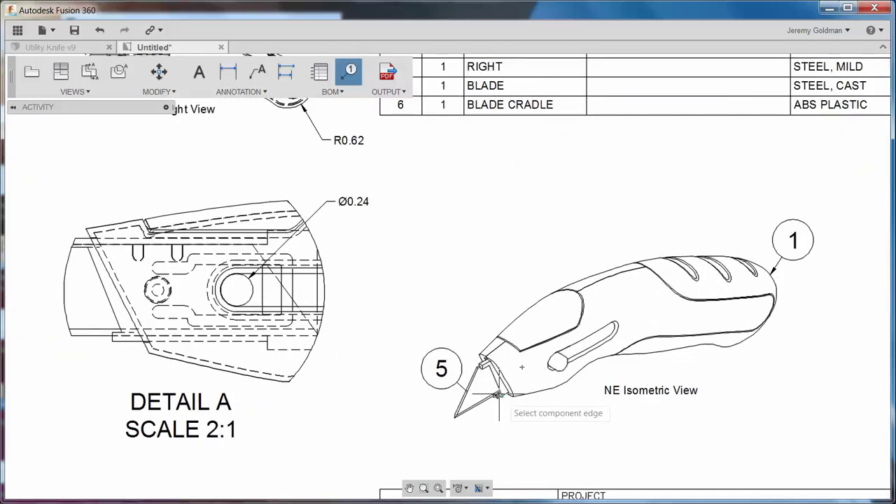
left_click(502, 397)
left_click(514, 425)
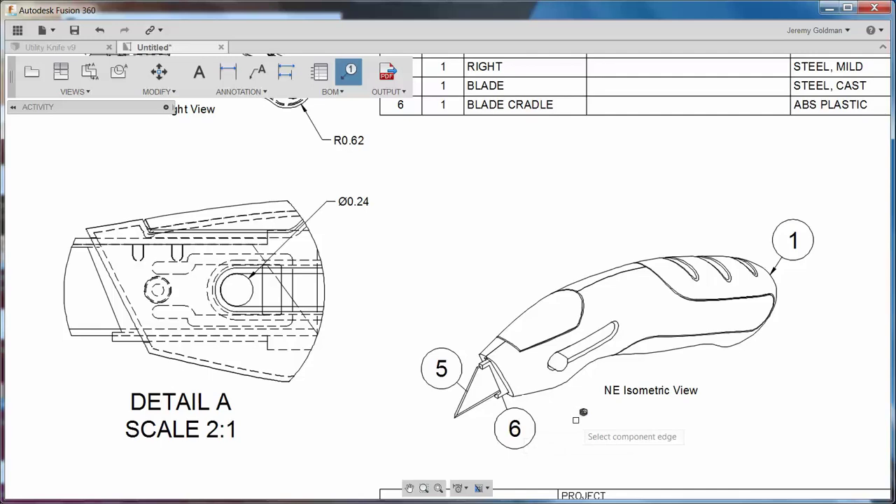
Add balloons 2, 3 and 4 on the grip, lower body and upper edge, then finish
scroll(575, 420, "down", 1)
scroll(575, 420, "down", 1)
scroll(557, 343, "up", 1)
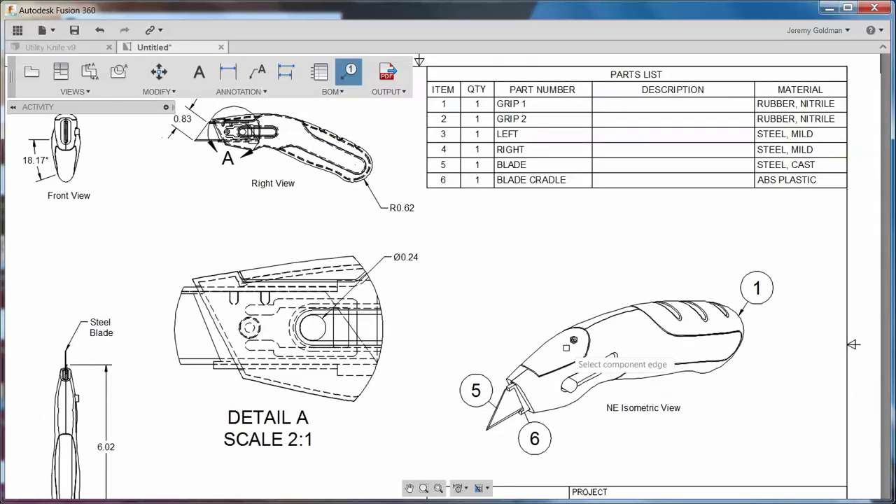
left_click(558, 341)
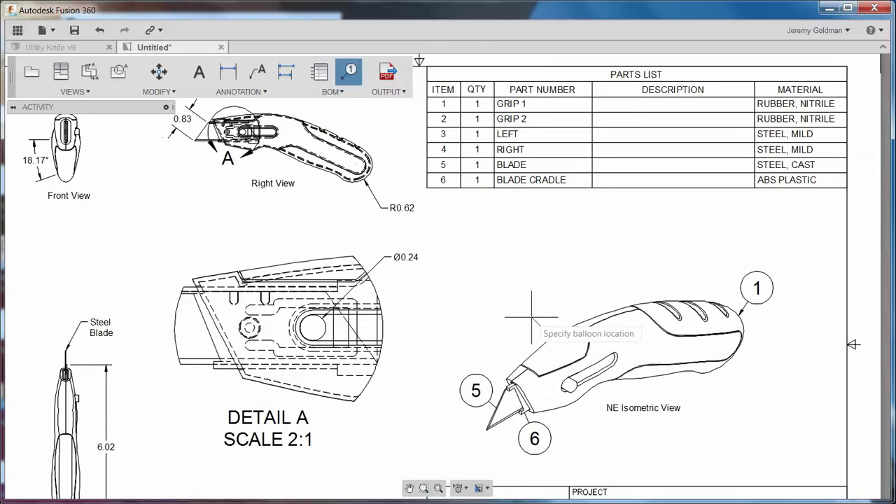
left_click(530, 317)
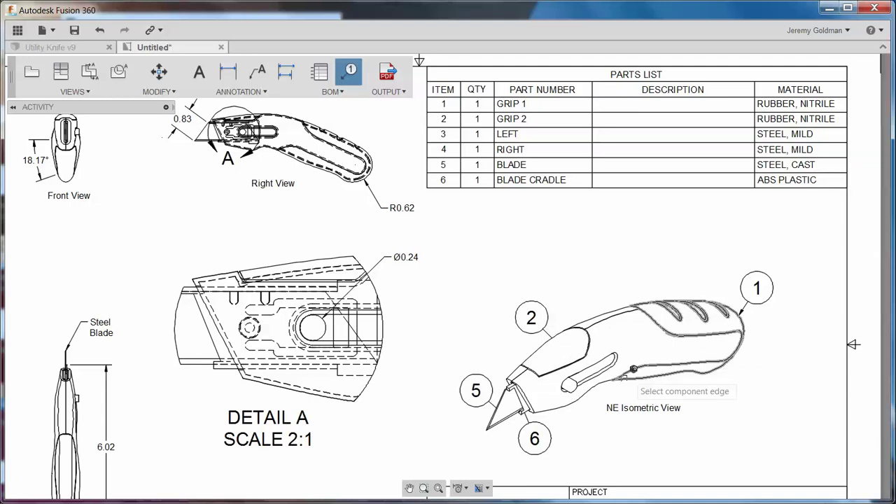
left_click(579, 401)
left_click(596, 434)
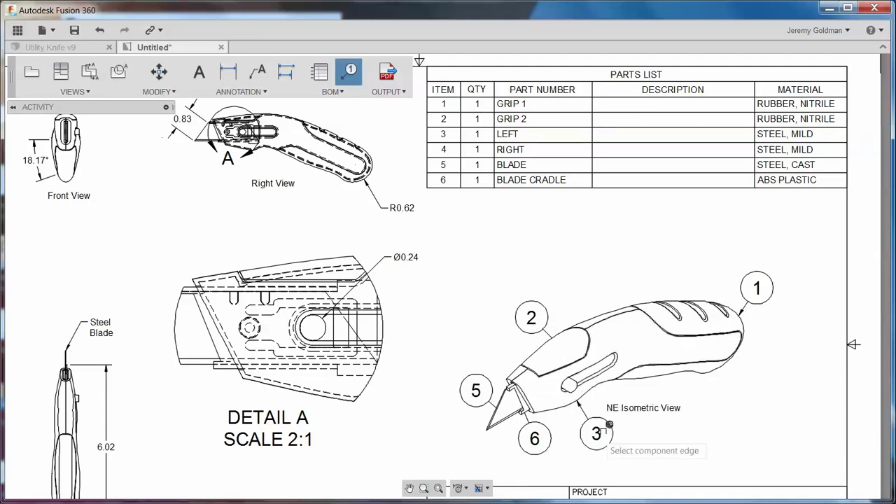
left_click(592, 316)
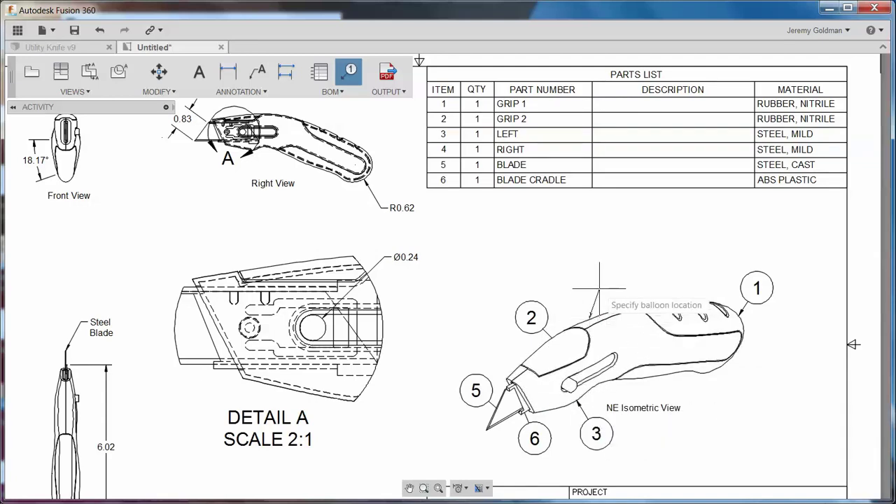
left_click(599, 288)
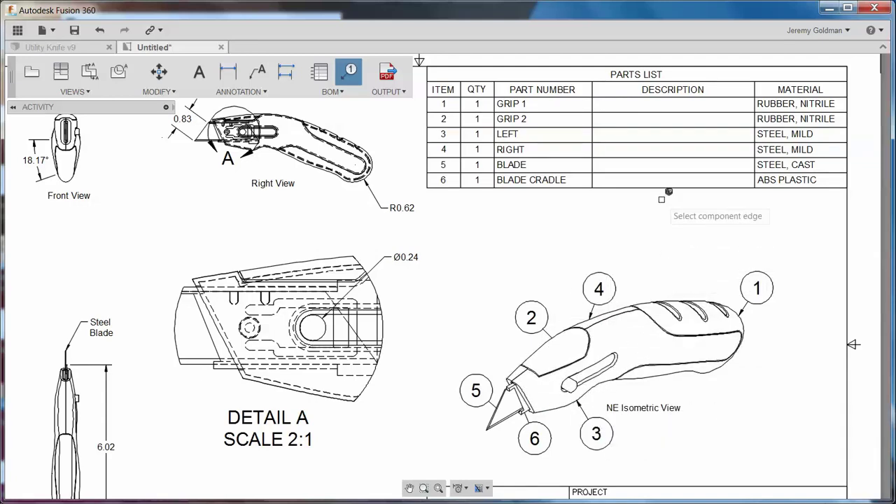
key("Escape")
scroll(656, 205, "down", 2)
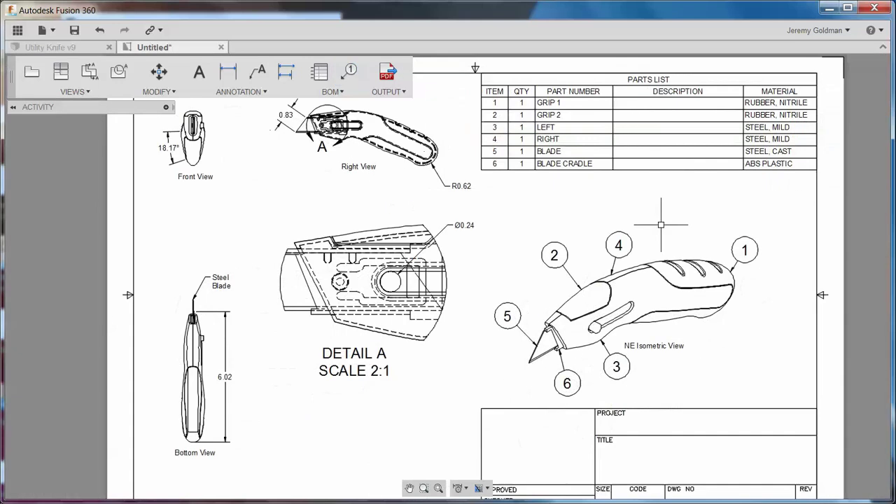
Set the drawing's annotation font to Calibri
left_click(465, 489)
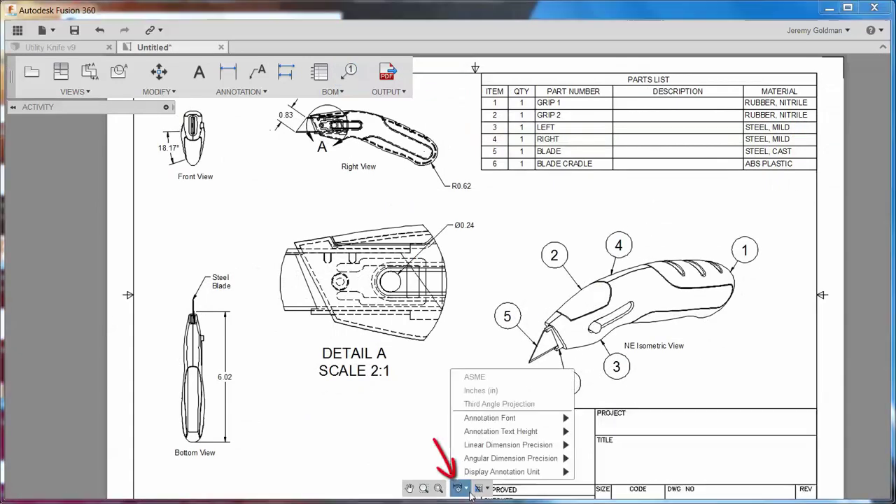
mouse_move(492, 420)
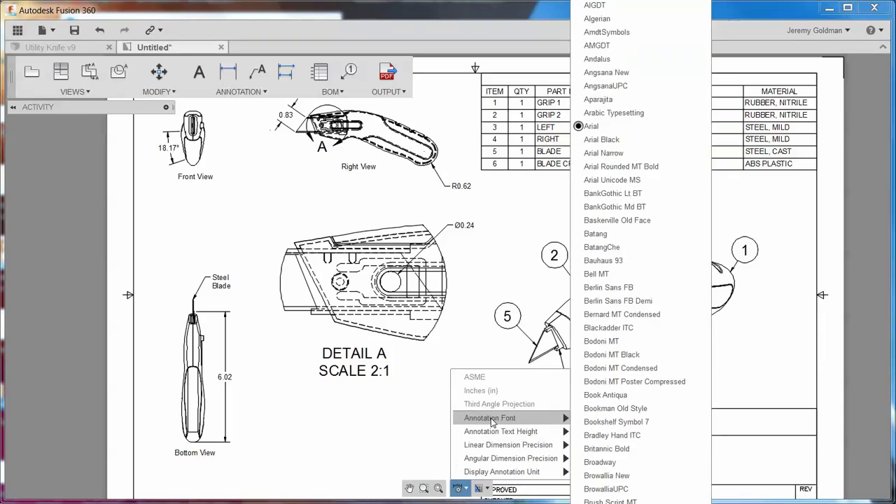
scroll(623, 422, "down", 2)
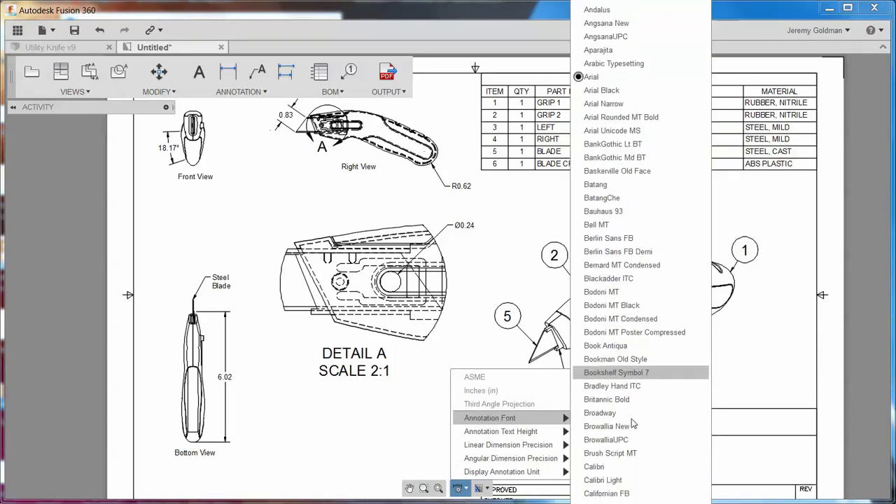
left_click(612, 467)
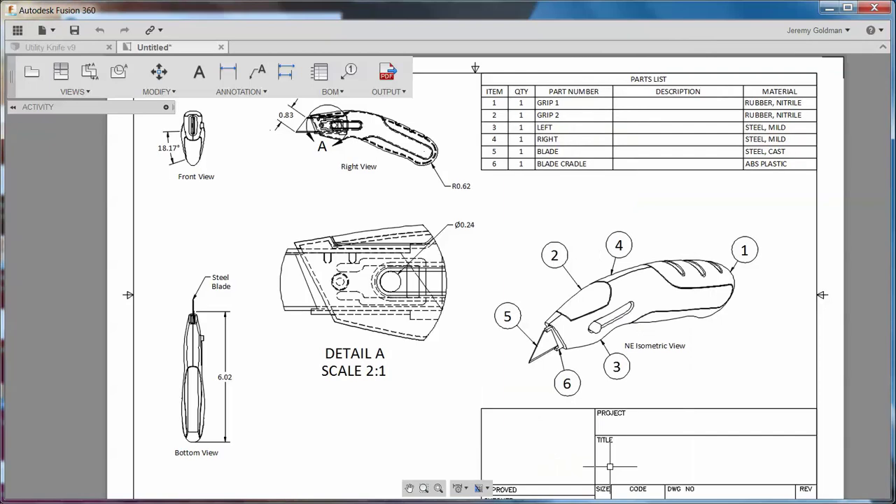
Set linear dimension precision to 0.1 with inch units shown
left_click(458, 488)
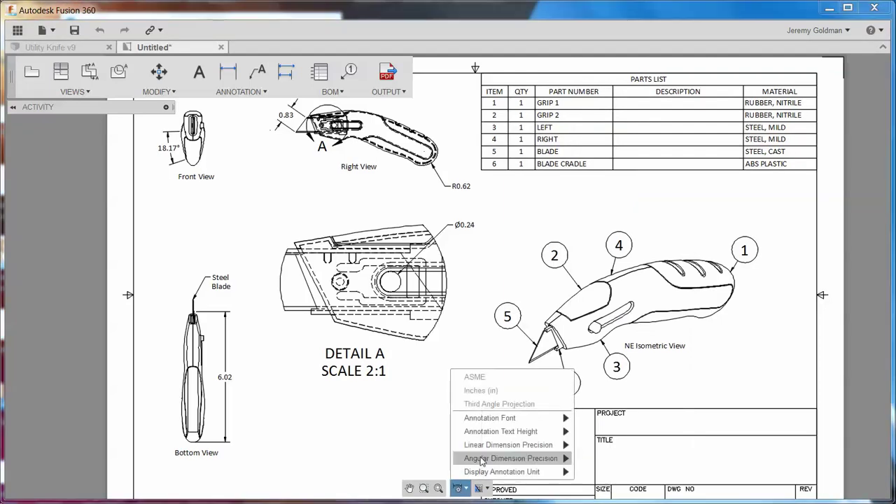
mouse_move(485, 448)
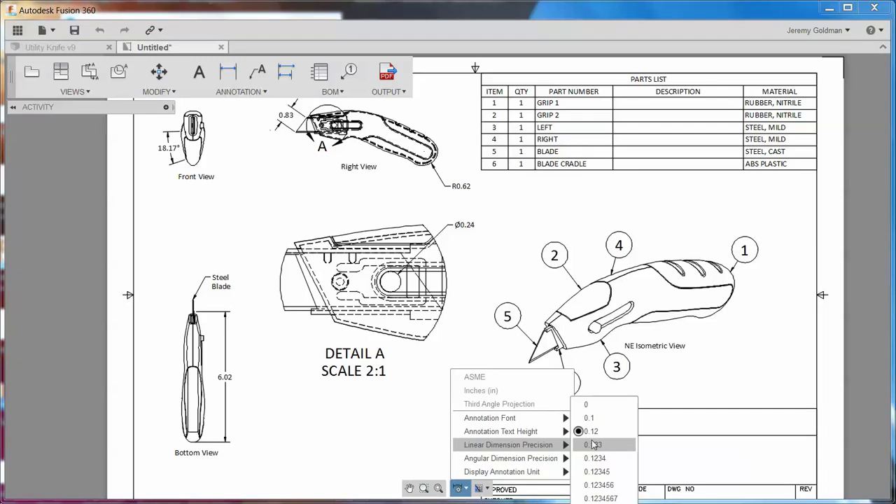
left_click(596, 418)
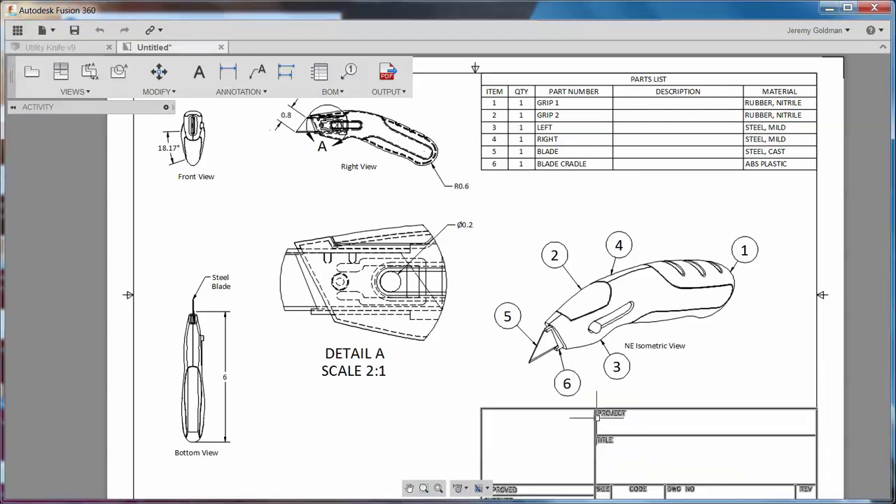
Change the sheet size to B (17in x 11in), correcting an initial C-size choice
left_click(487, 488)
mouse_move(507, 475)
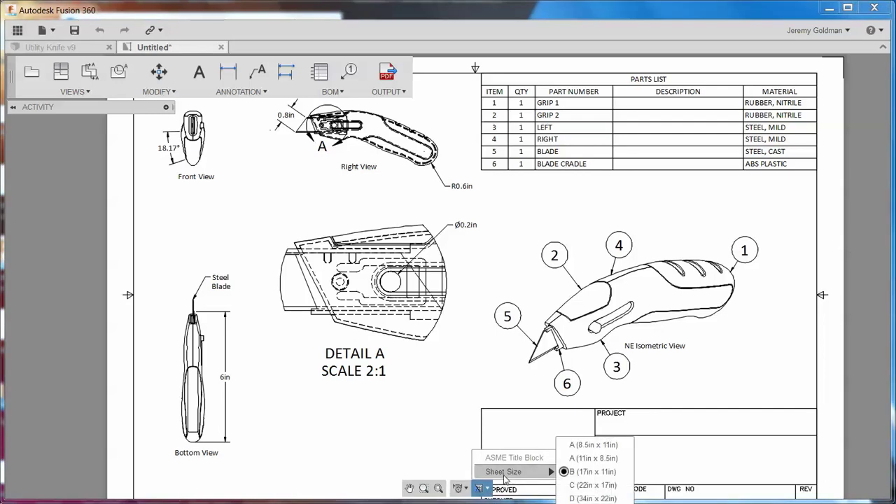
left_click(588, 487)
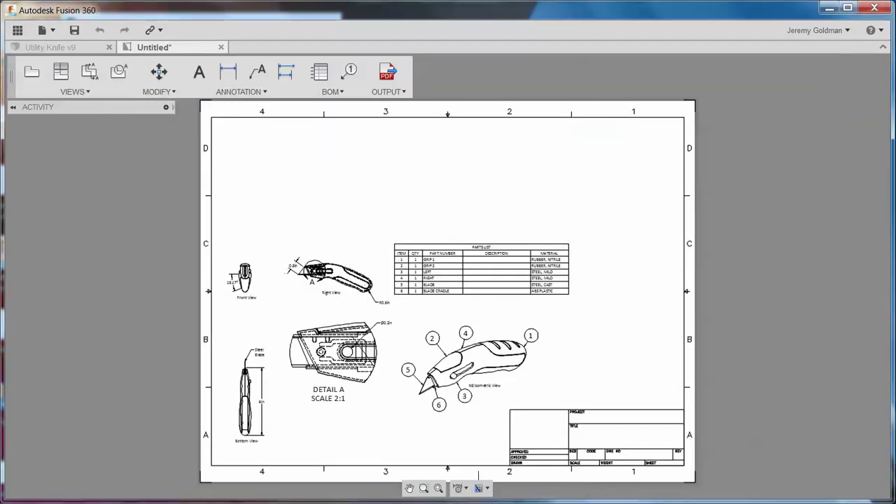
left_click(479, 488)
mouse_move(499, 476)
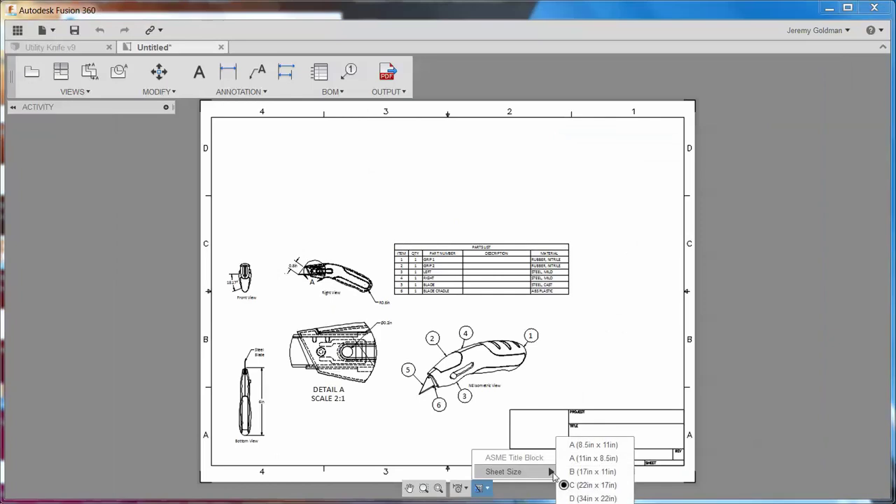
left_click(592, 472)
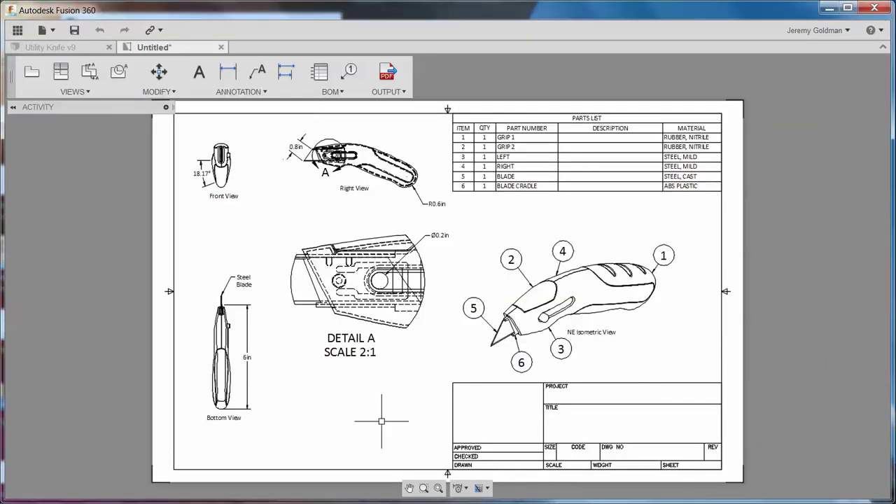
left_click(839, 31)
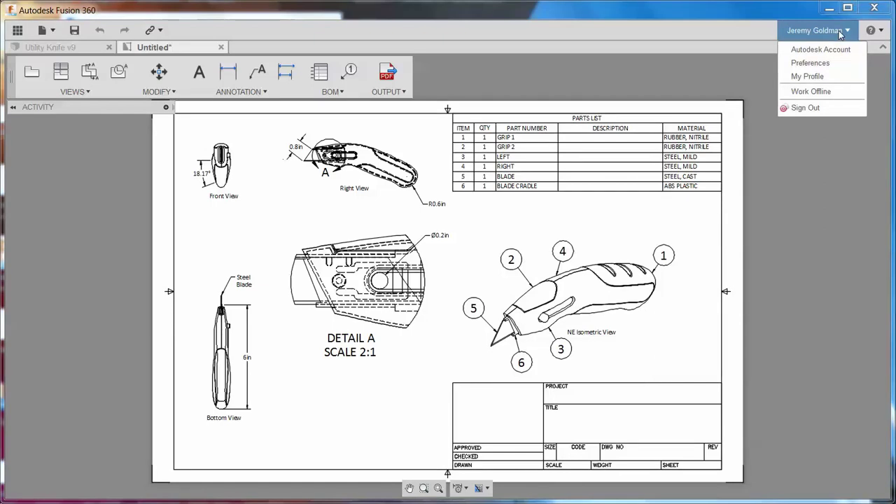
left_click(818, 64)
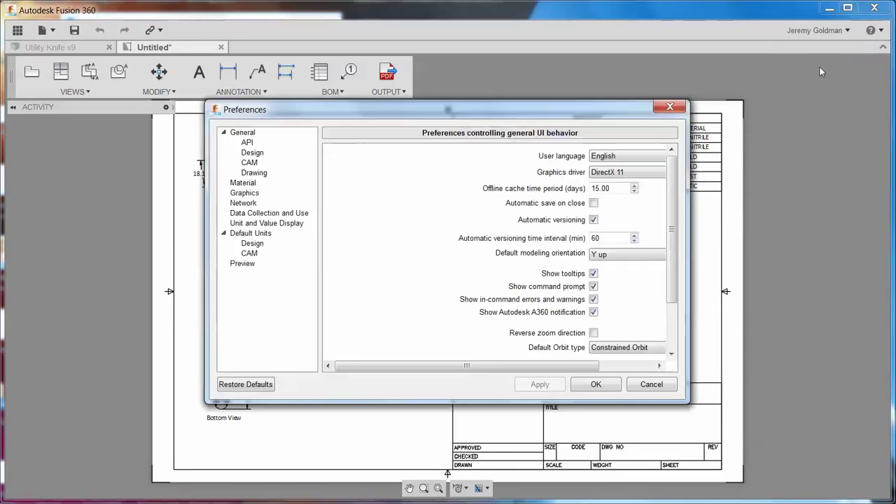
left_click(251, 175)
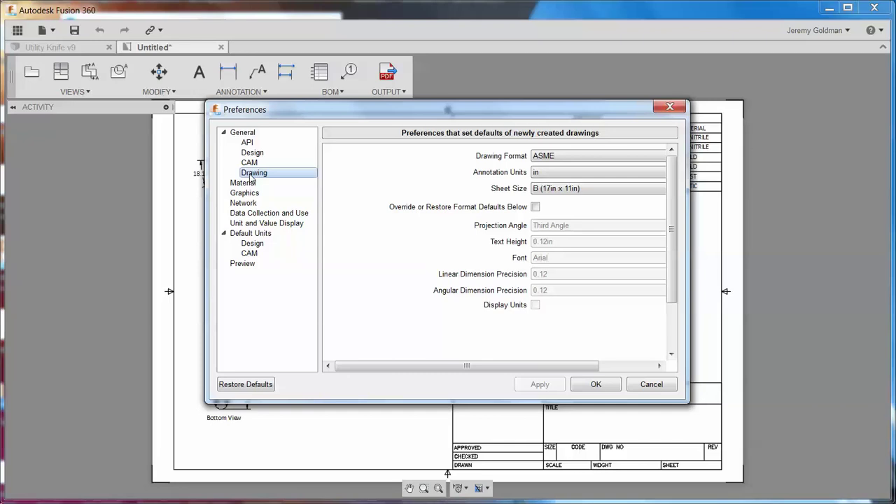
left_click(535, 208)
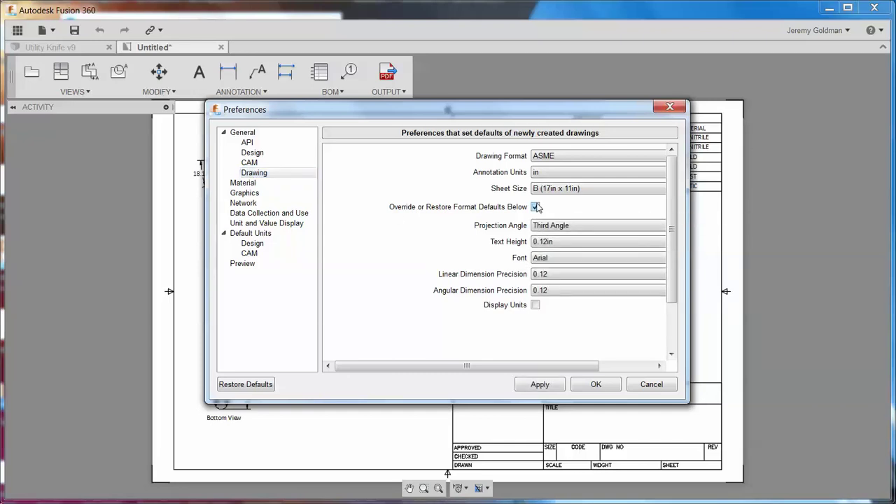
left_click(536, 207)
left_click(543, 156)
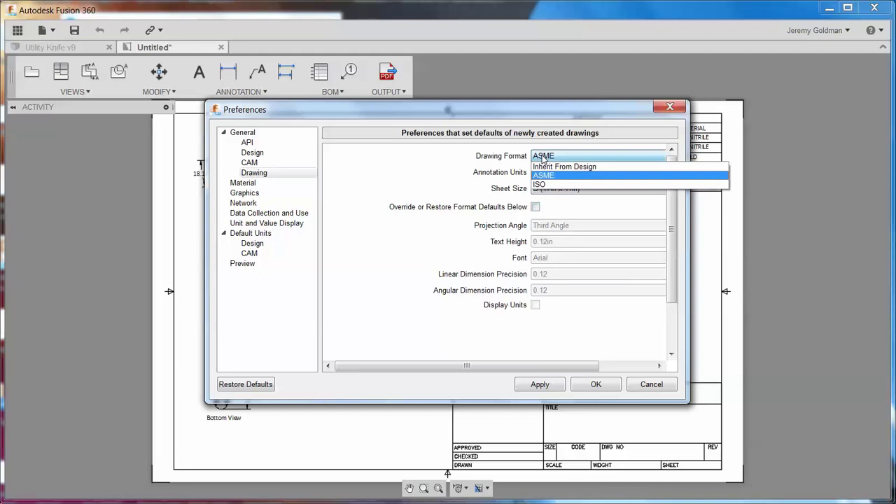
left_click(542, 157)
left_click(546, 179)
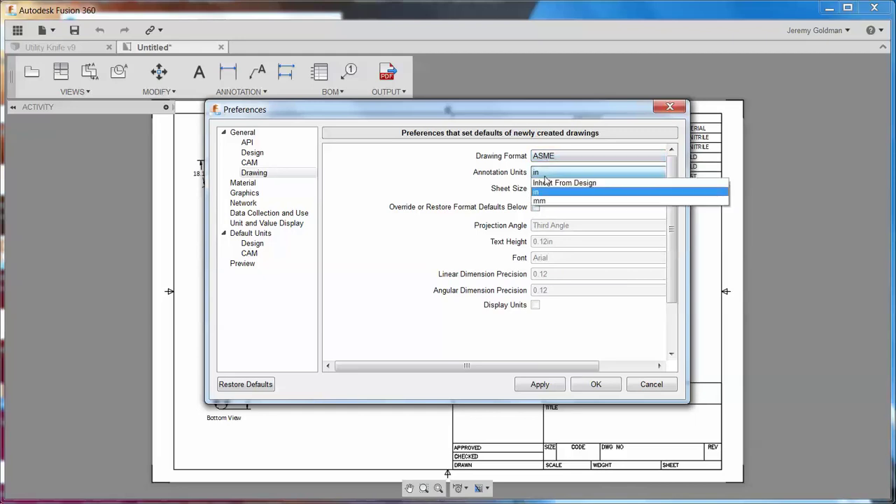
left_click(546, 180)
left_click(546, 189)
left_click(546, 191)
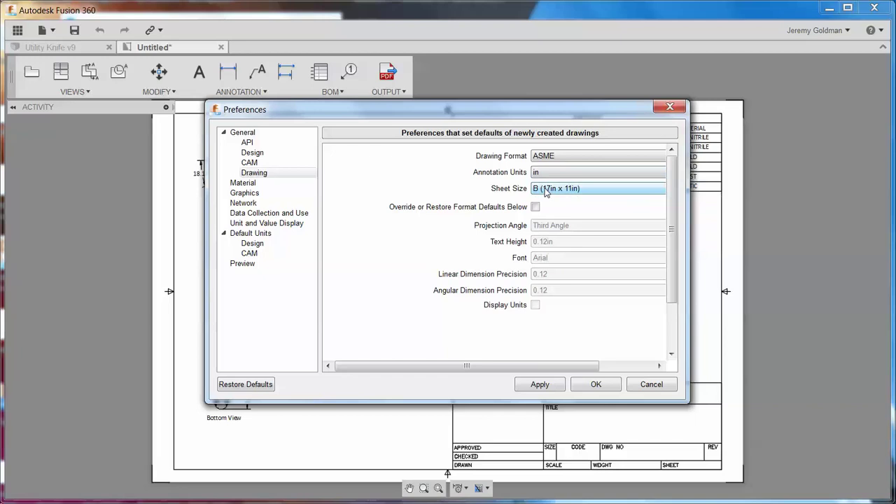
left_click(651, 385)
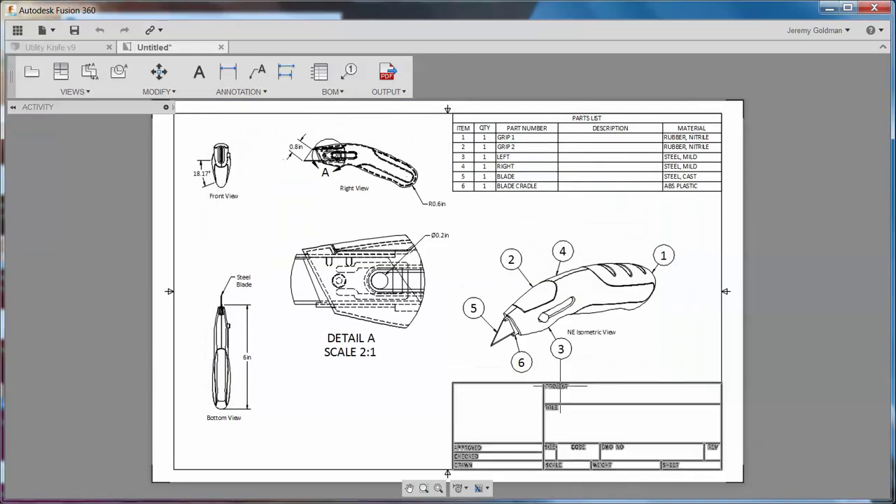
In Title Block Properties, enter the approver's name and approval date 5/20/2015
double_click(561, 391)
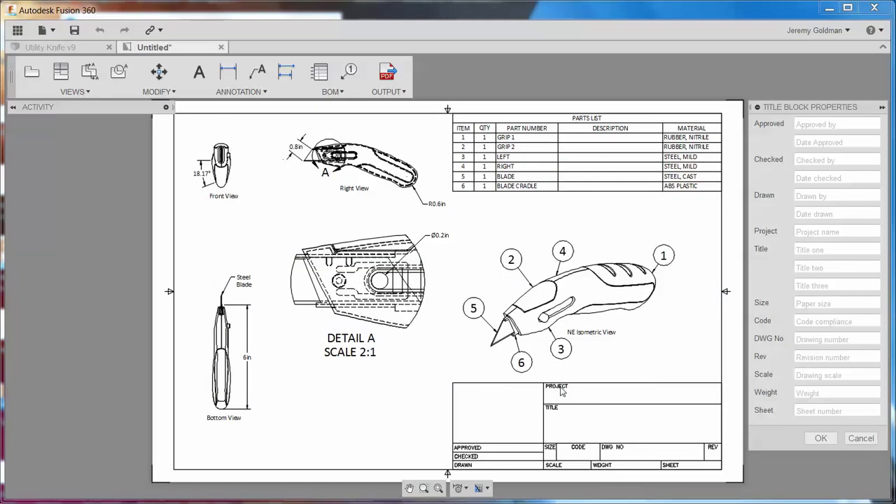
left_click(817, 125)
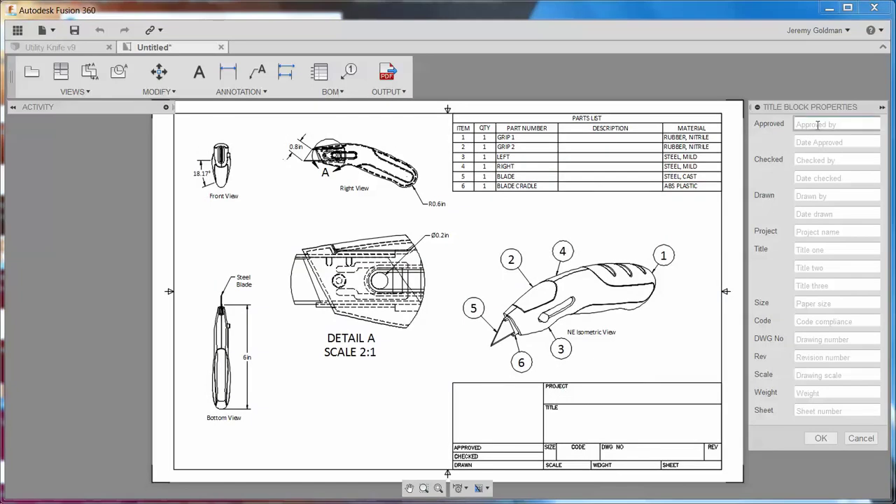
type("J. Goldman")
key("Tab")
type("5")
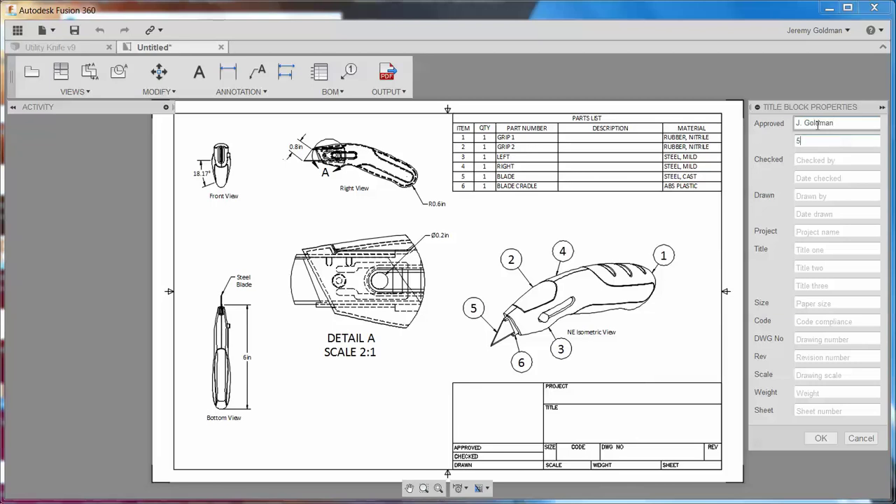
type("/20/2015")
key("Tab")
key("Tab")
key("Tab")
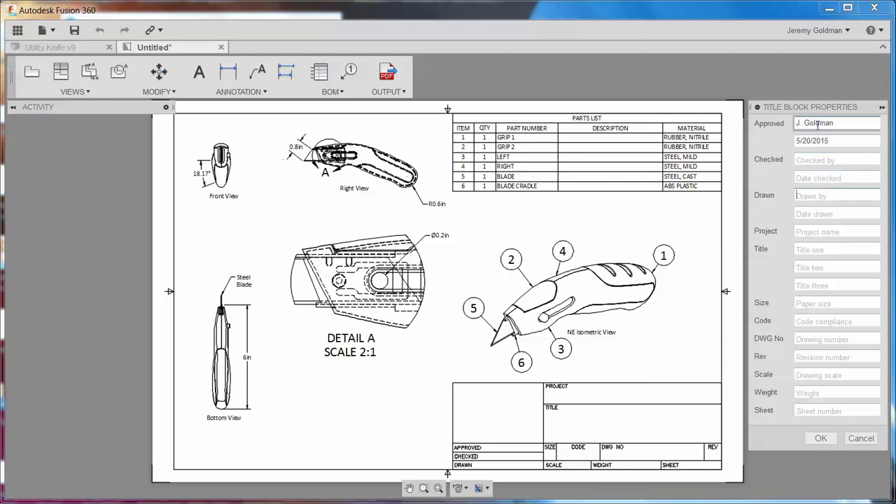
key("Tab")
key("Tab")
Enter project Fusion 101 and title lines 'Utility Knife' and 'Drawings'
type("Fusion 1")
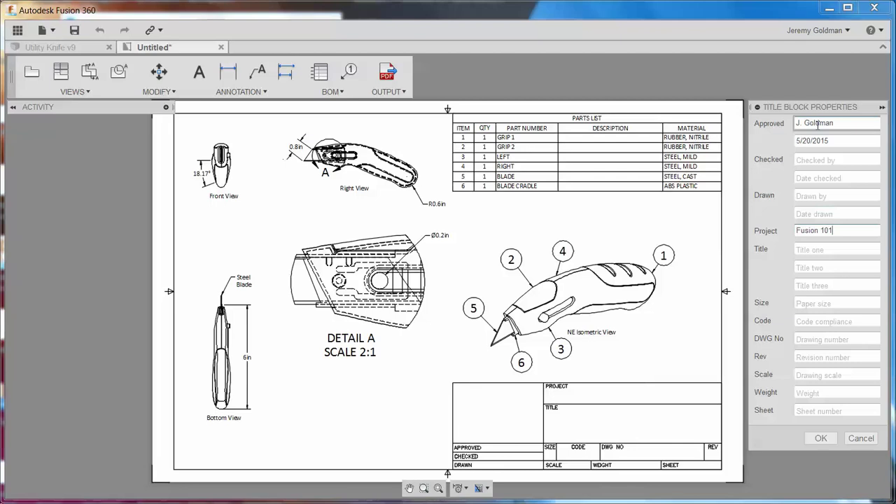
key("Tab")
type("Ut")
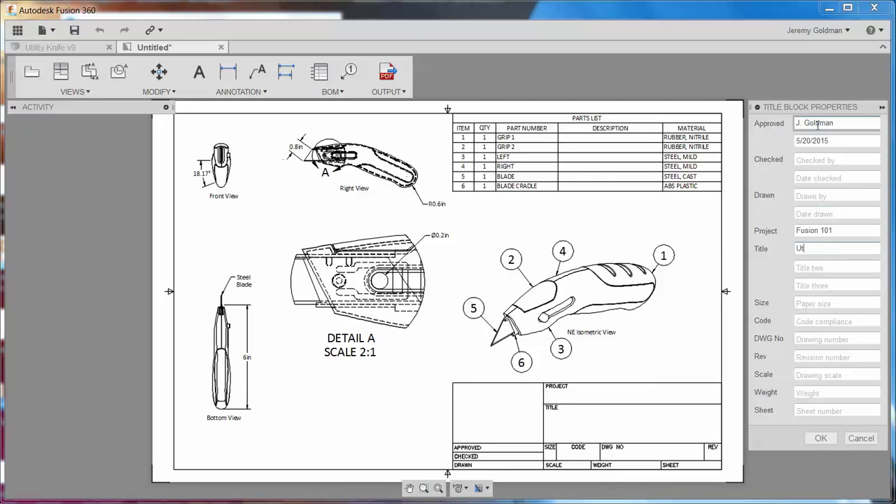
type("ility Knife")
key("Tab")
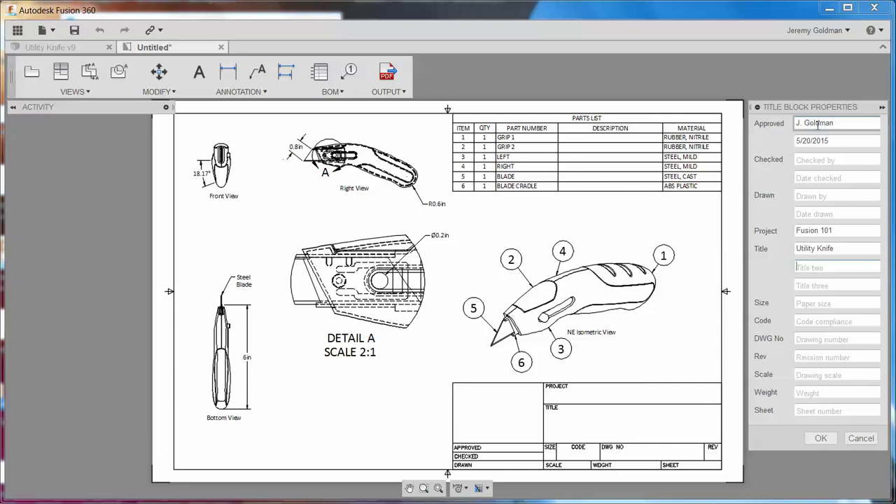
type("Drawings")
key("Tab")
Fill in size B, scale 1:2 and sheet 1 of 1
key("Tab")
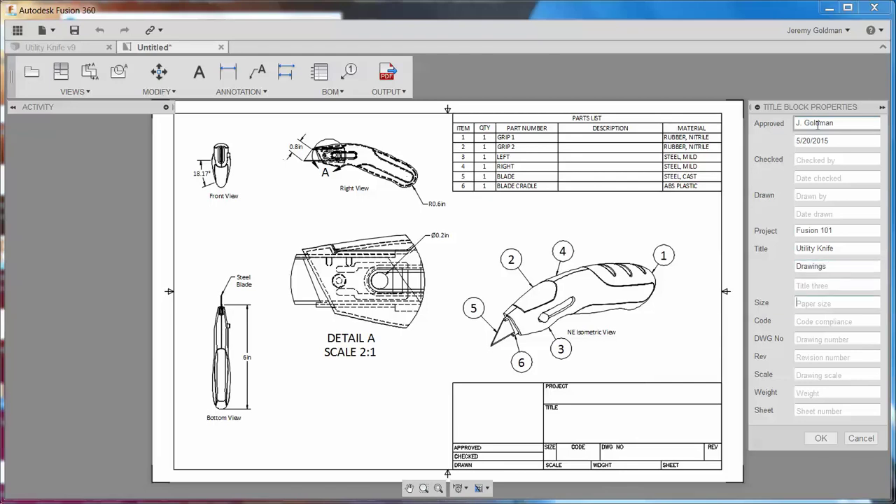
type("B")
key("Tab")
key("Tab")
key("Tab")
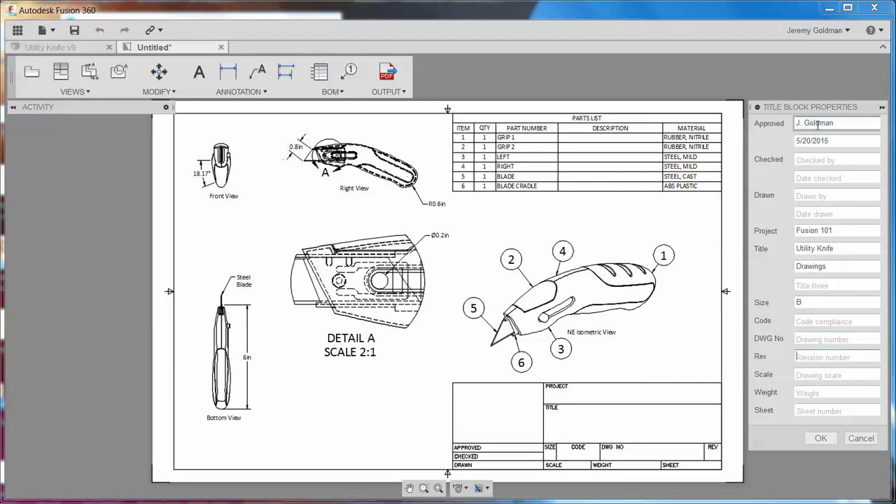
key("Tab")
type("1")
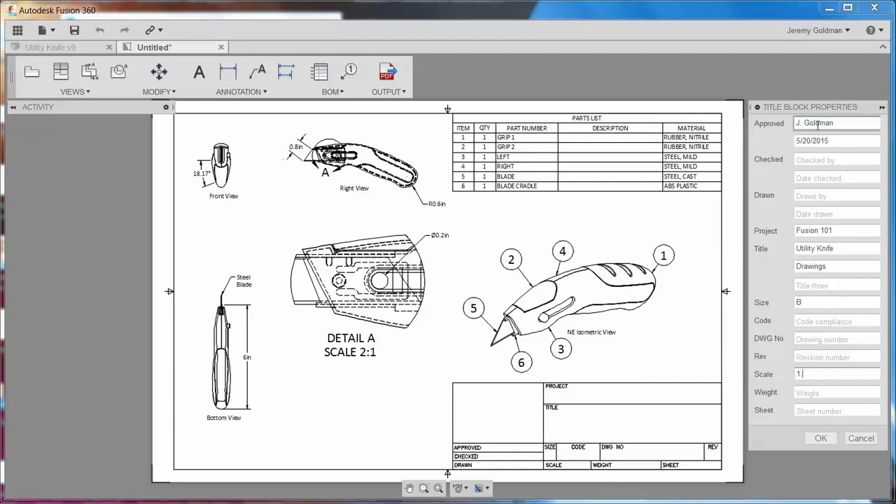
key("Tab")
key("Tab")
type("1 of")
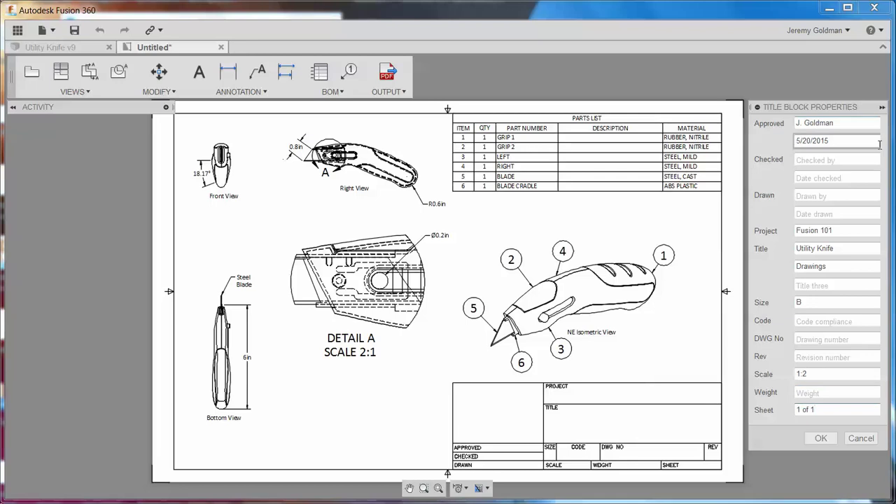
Apply the title block values and start a PDF export of the drawing
left_click(820, 439)
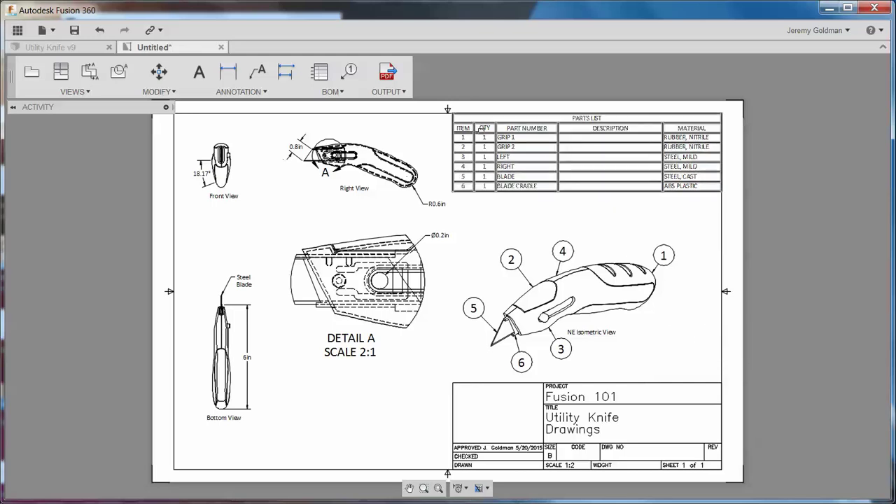
left_click(387, 92)
left_click(387, 106)
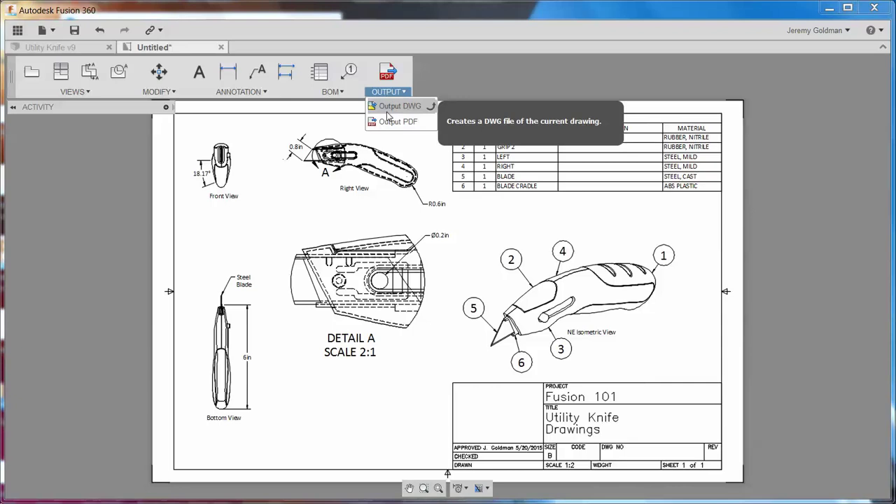
left_click(385, 124)
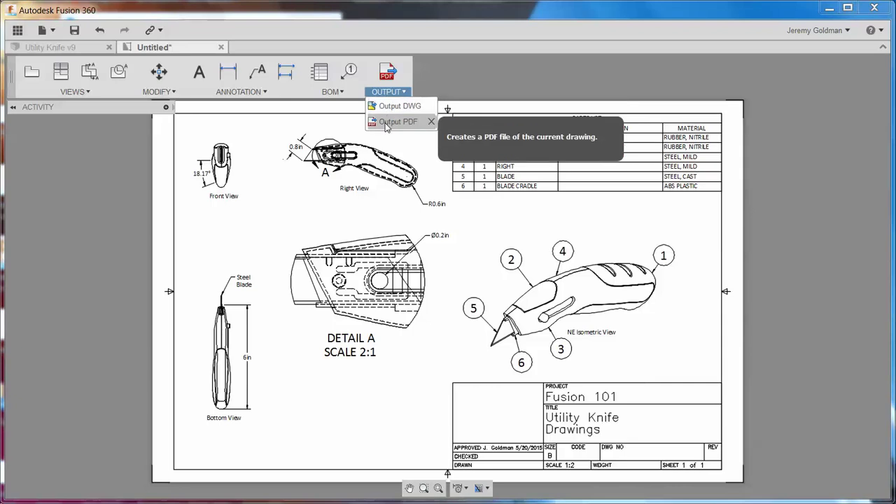